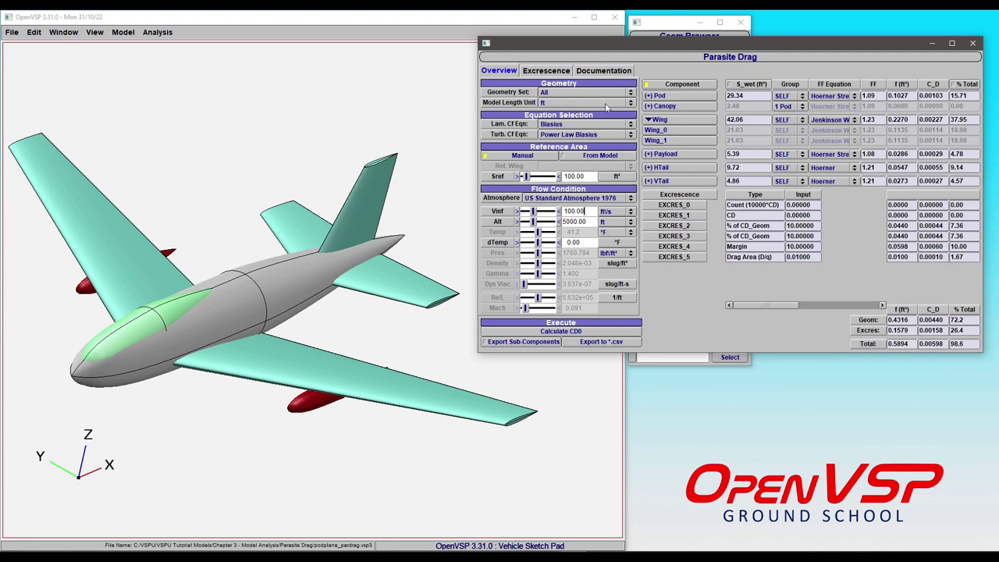
# Step: Open the Parasite Drag tool from the aerodynamic analyses
pyautogui.click(149, 33)
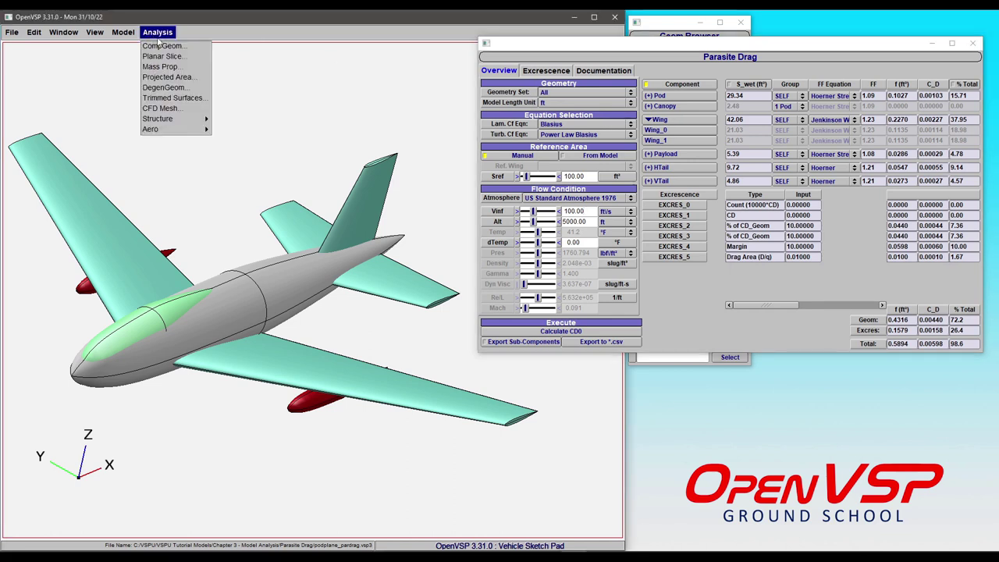
pyautogui.moveTo(196, 129)
pyautogui.click(238, 150)
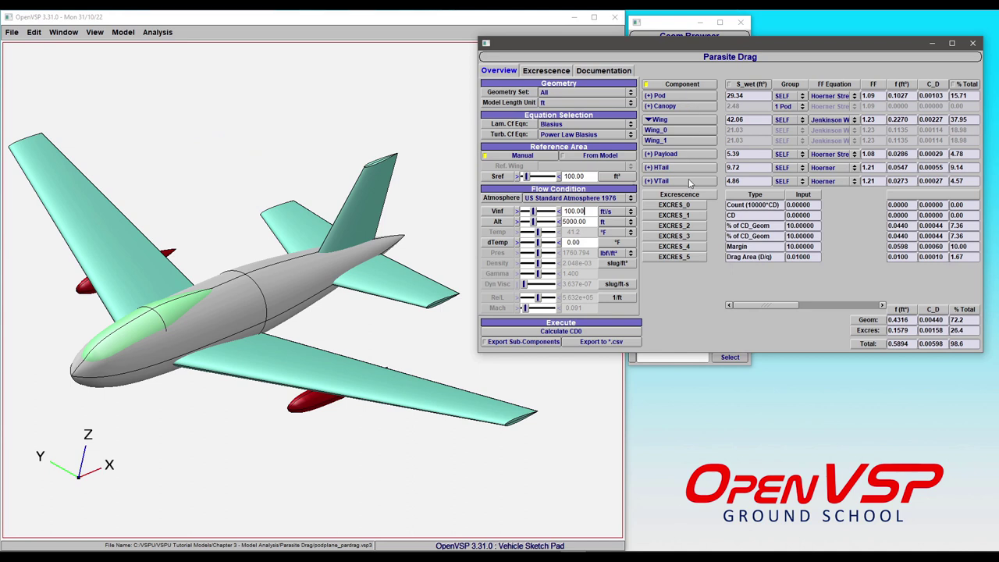
# Step: Inspect the available geometry sets and model length units, keeping the set at All and the unit at ft
pyautogui.click(556, 93)
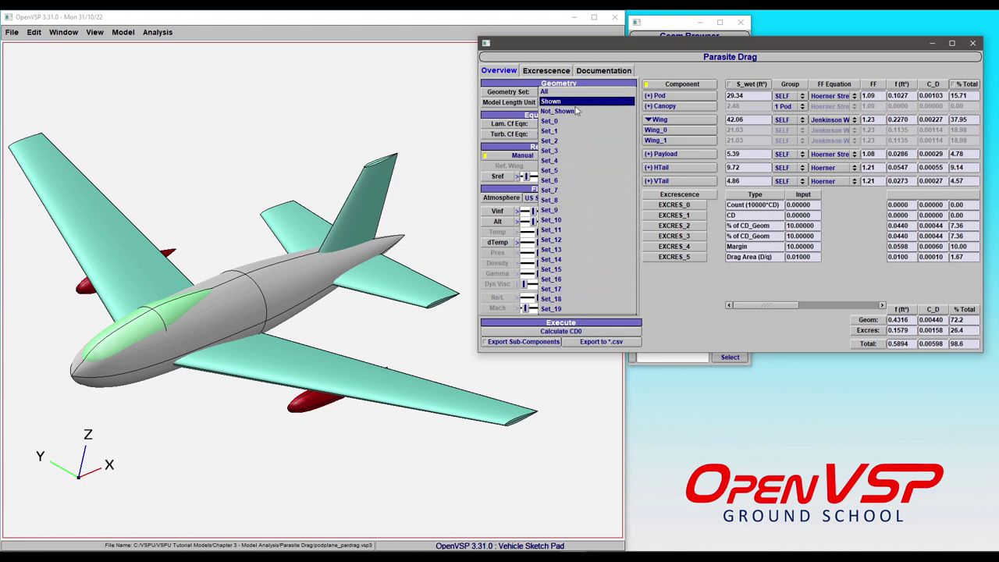
pyautogui.click(571, 94)
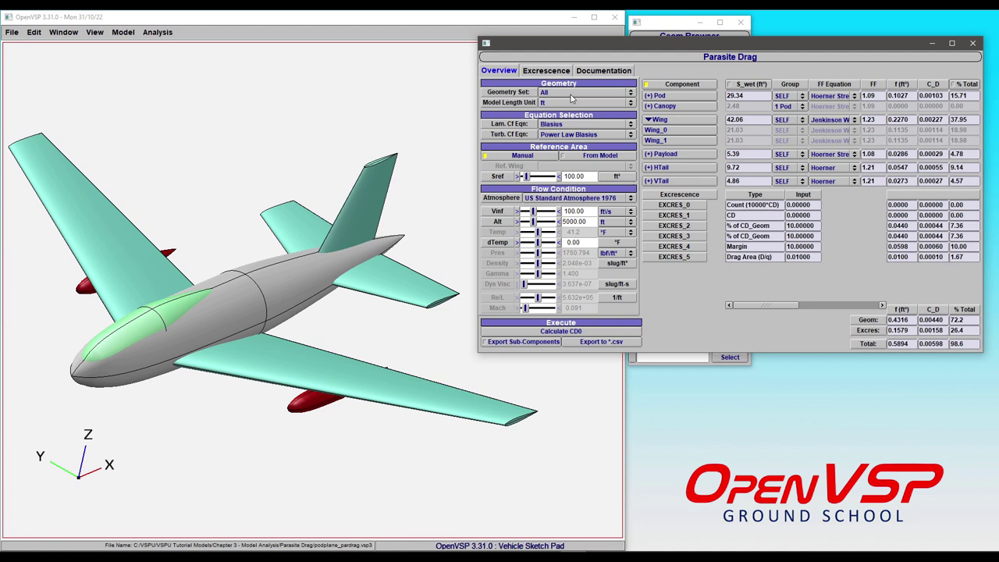
pyautogui.click(563, 103)
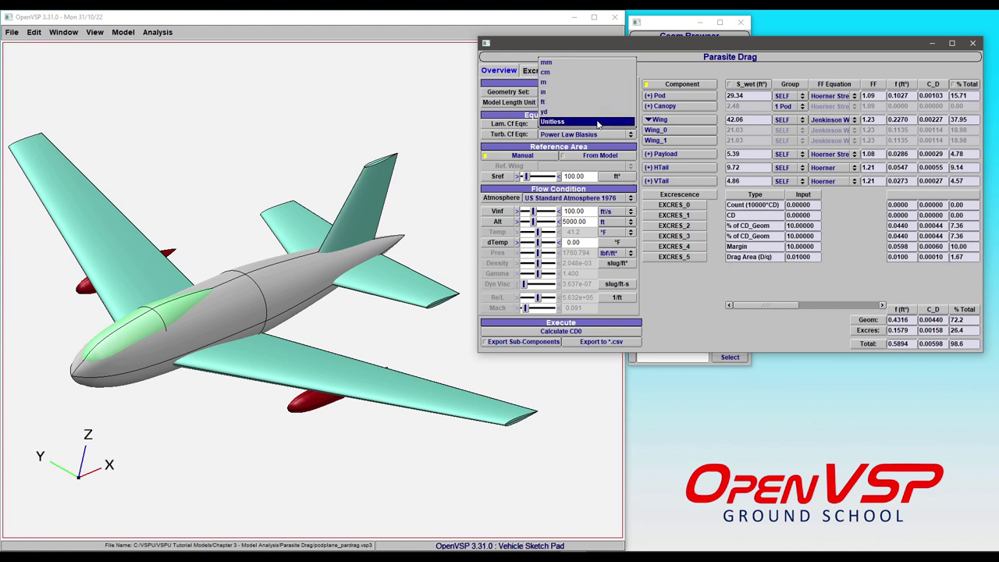
pyautogui.click(579, 102)
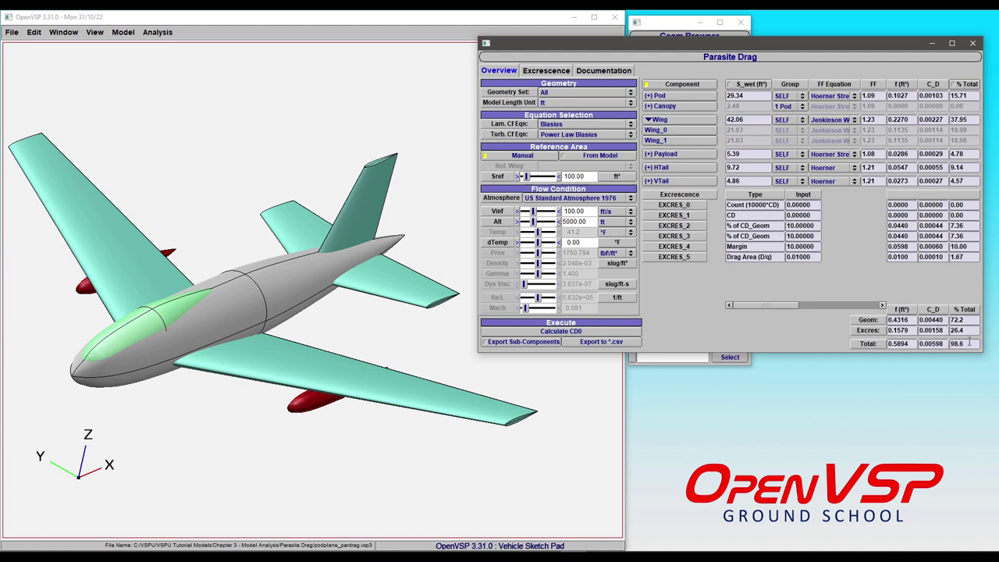
# Step: Read the Parasite Drag tool's built-in documentation, from the component table quantities to the component labels legend
pyautogui.click(602, 75)
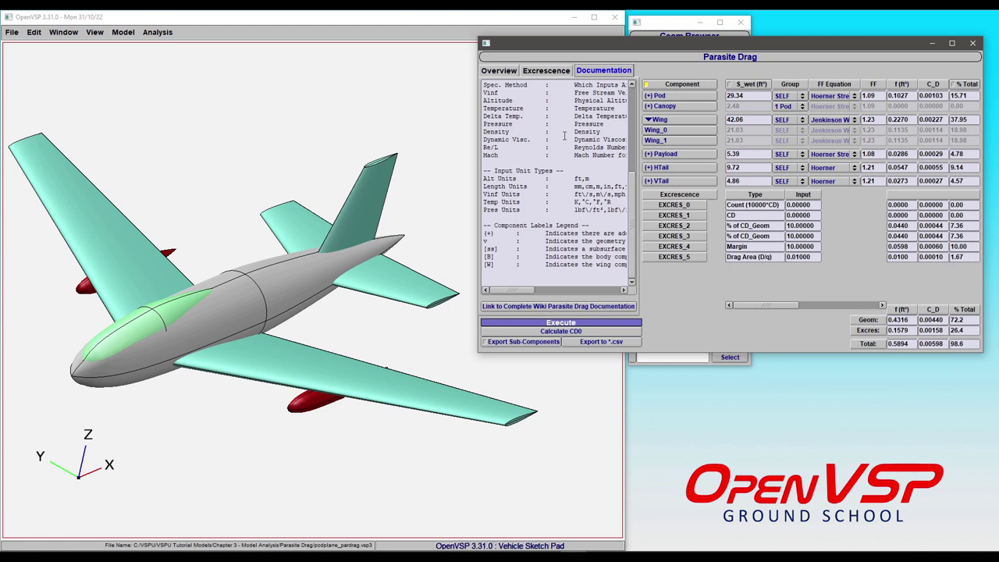
pyautogui.scroll(7, 564, 136)
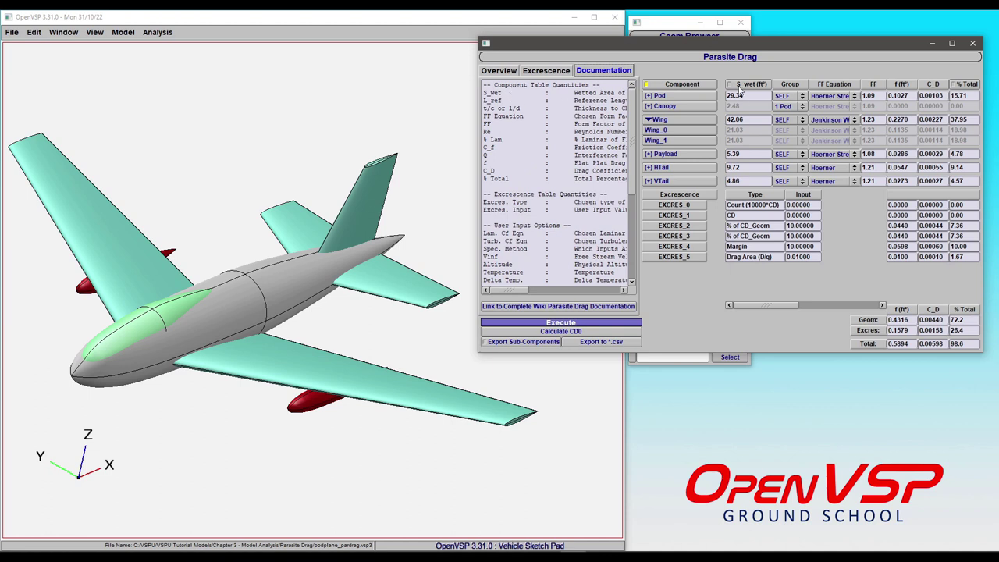
pyautogui.scroll(-2, 522, 122)
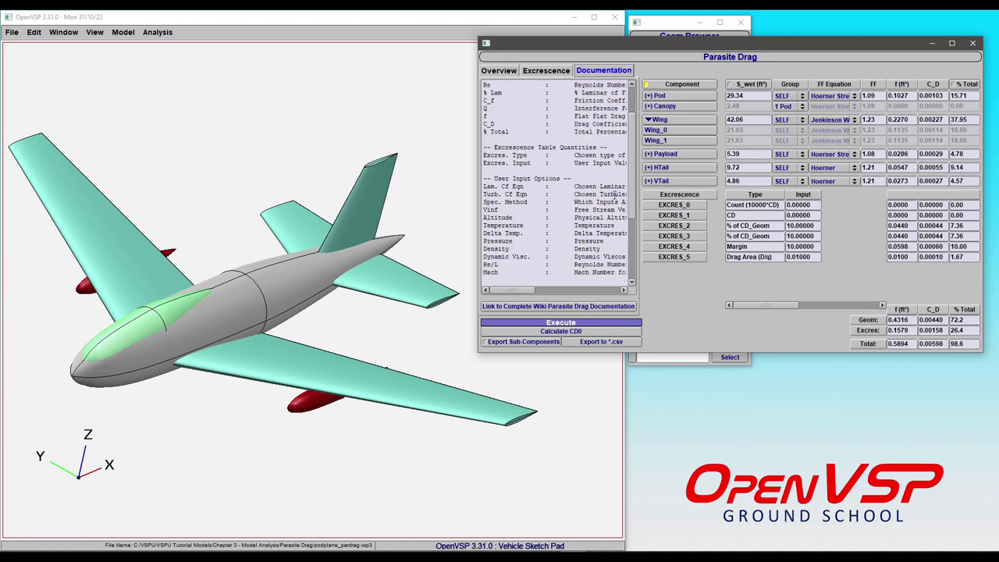
pyautogui.scroll(-5, 614, 194)
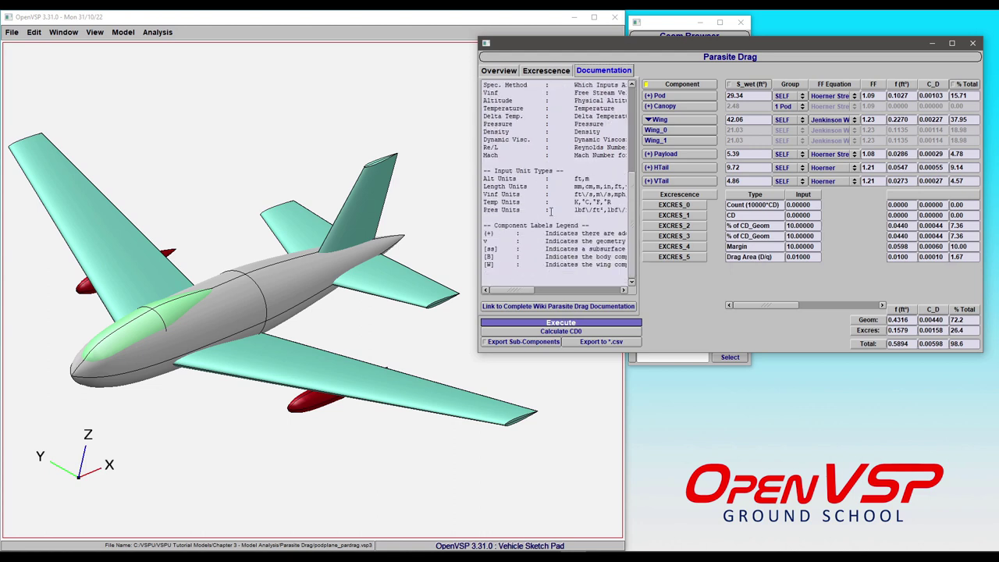
# Step: Open the complete wiki documentation for Parasite Drag and examine its general overview, grouping, reference length and drag coefficient definitions
pyautogui.click(551, 309)
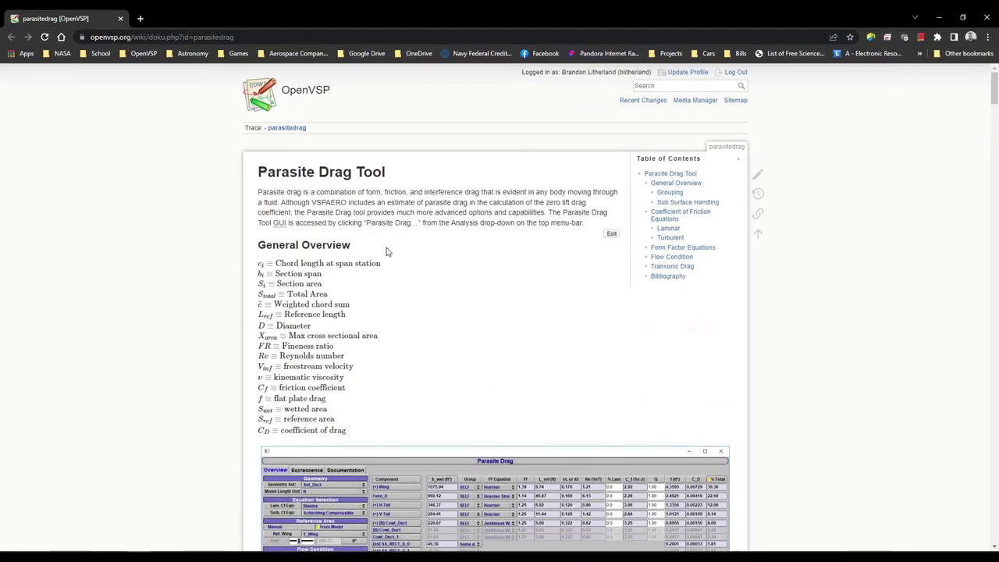
pyautogui.scroll(-3, 411, 227)
pyautogui.scroll(-2, 433, 224)
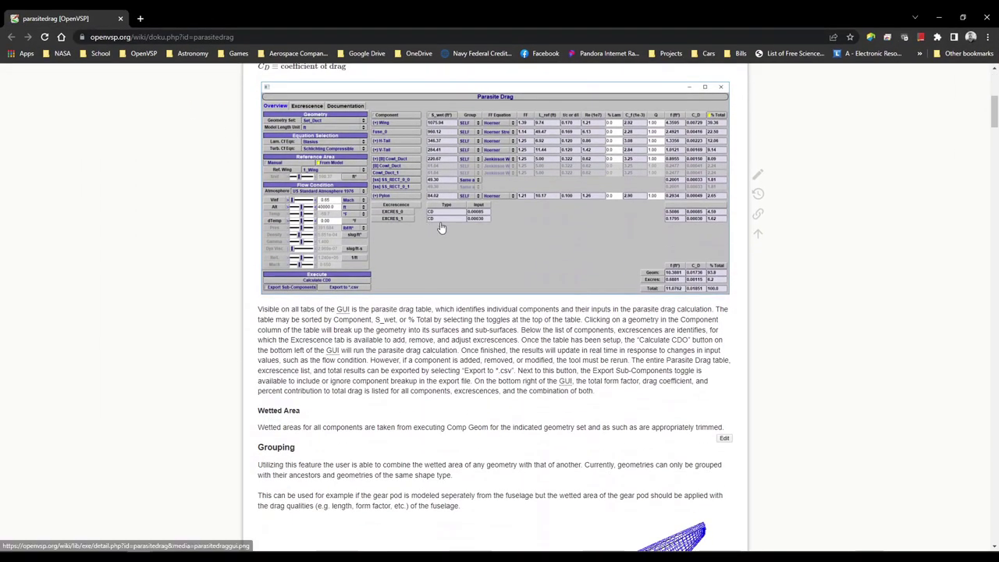
pyautogui.scroll(-5, 482, 237)
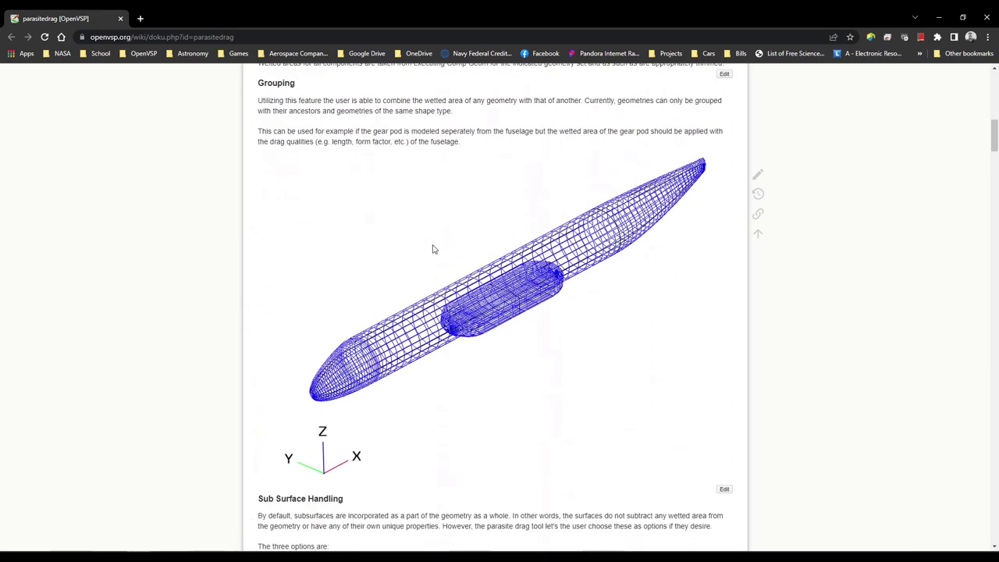
pyautogui.scroll(-8, 432, 248)
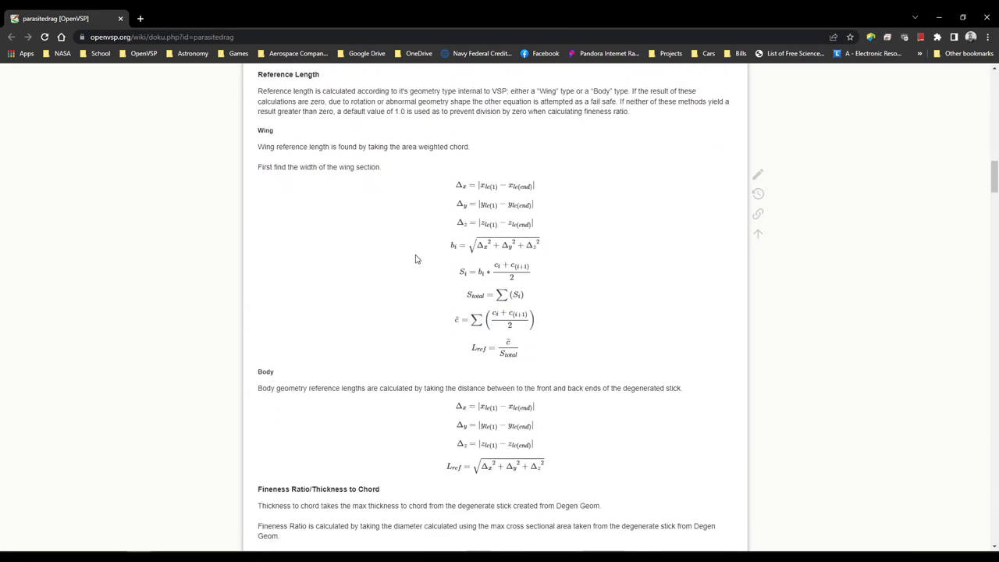
pyautogui.scroll(-1, 412, 260)
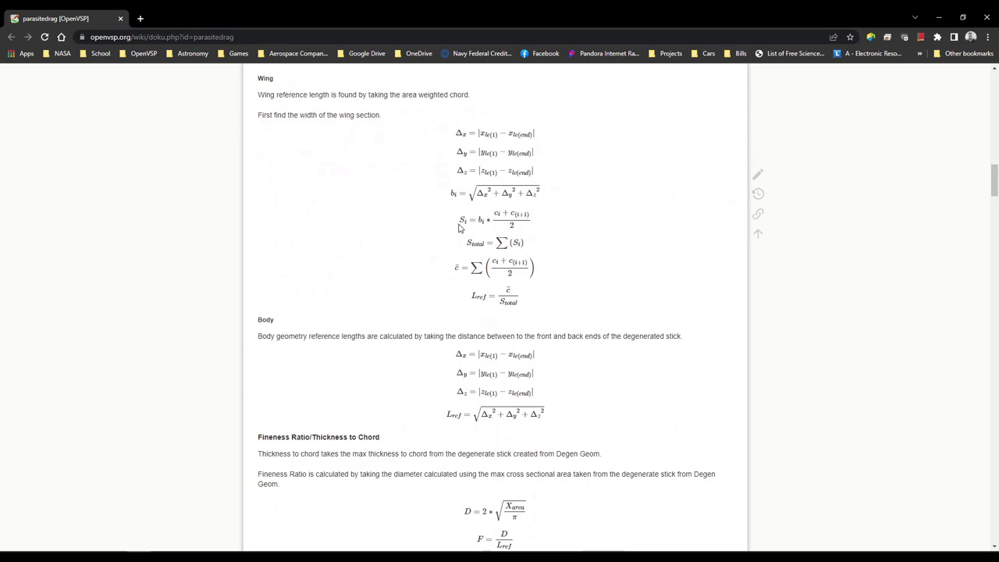
pyautogui.scroll(-4, 457, 225)
pyautogui.scroll(-2, 459, 227)
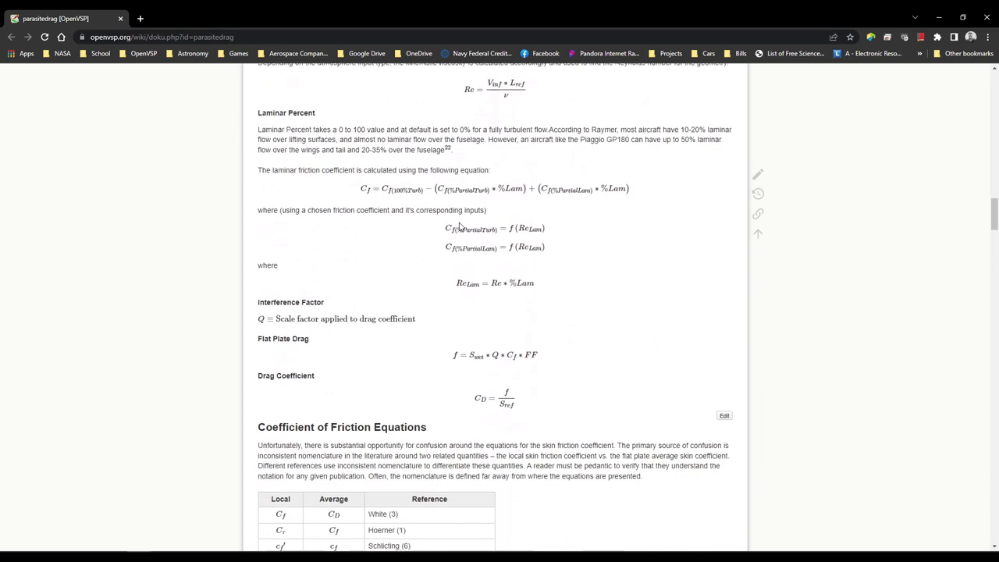
pyautogui.scroll(-2, 427, 248)
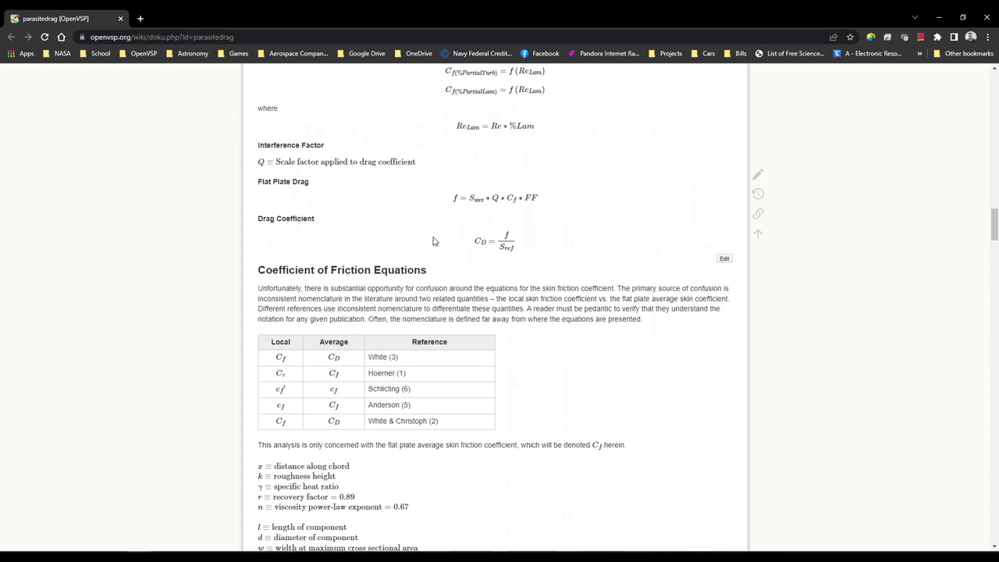
pyautogui.scroll(-1, 430, 202)
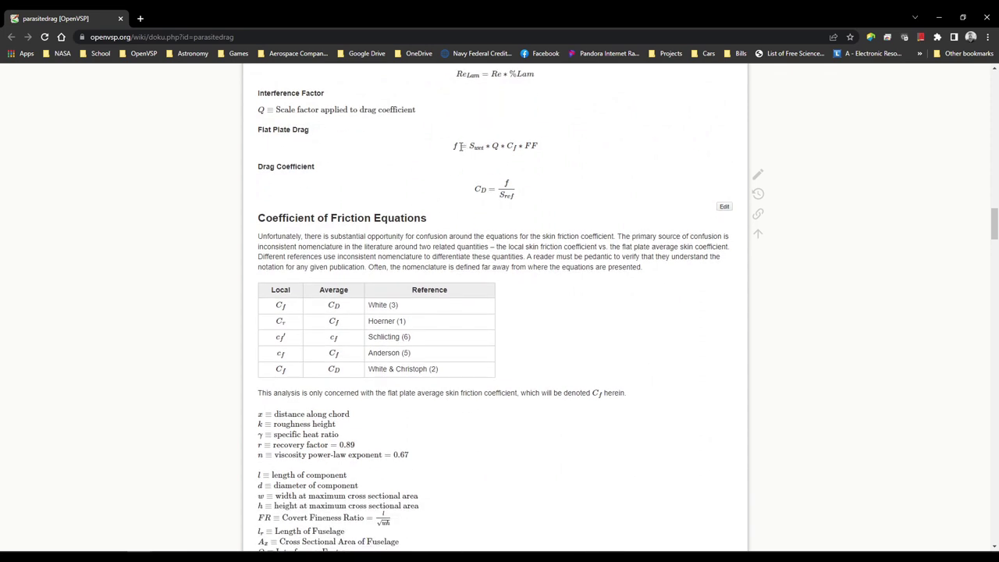
# Step: Examine the wiki's laminar and turbulent friction coefficient equations and the plot comparing them against Reynolds number
pyautogui.scroll(-3, 446, 151)
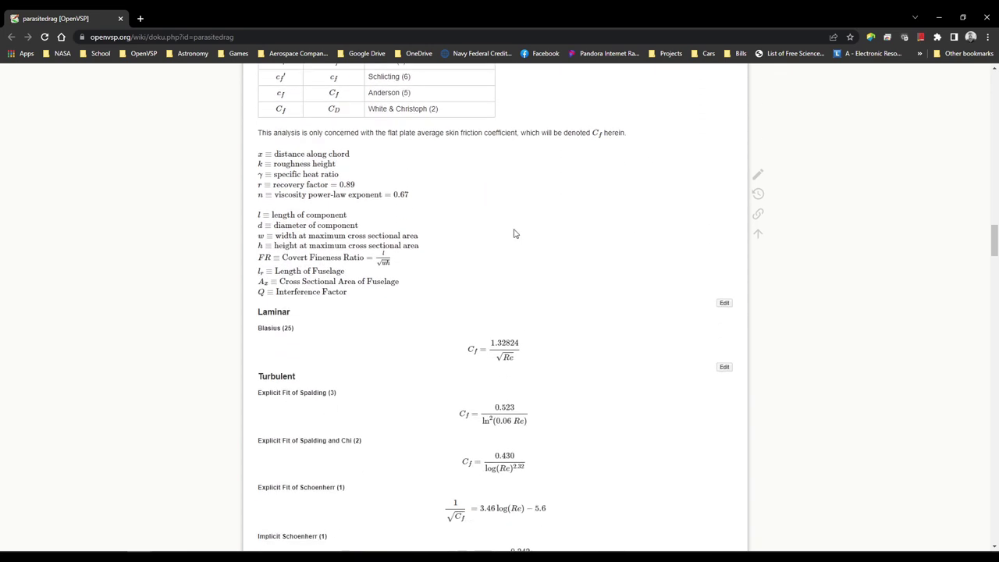
pyautogui.scroll(-1, 512, 227)
pyautogui.scroll(-2, 512, 223)
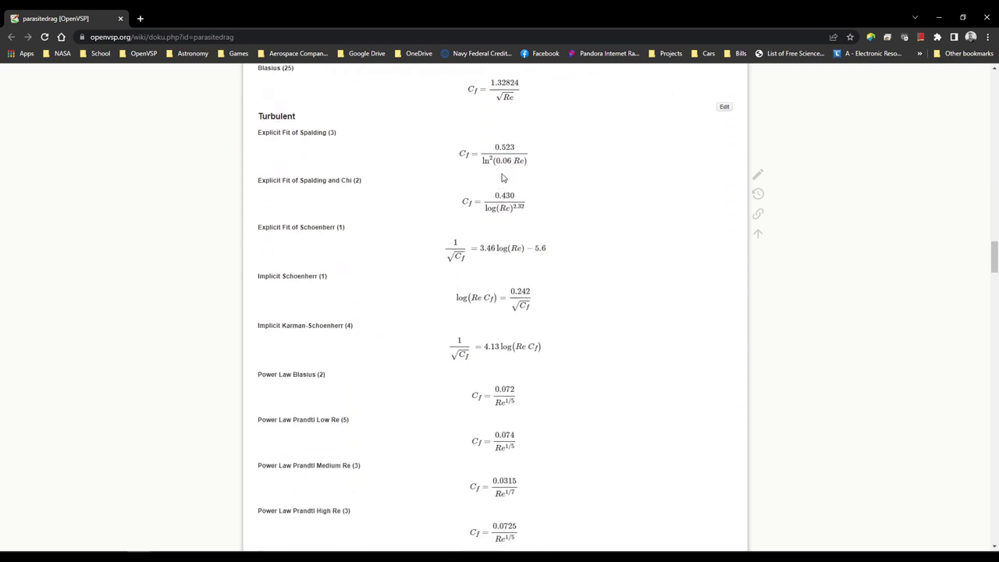
pyautogui.scroll(-4, 503, 183)
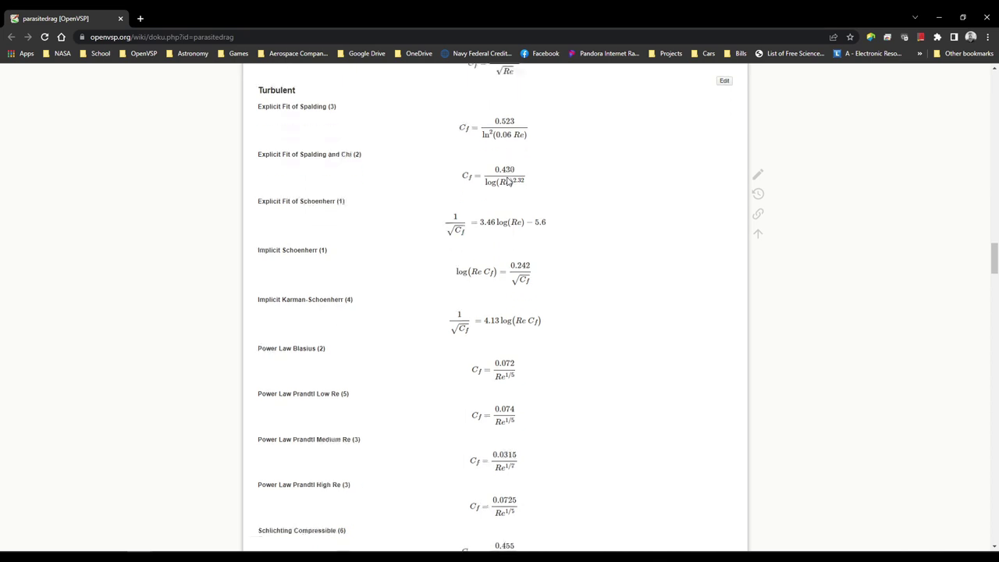
pyautogui.scroll(-2, 499, 202)
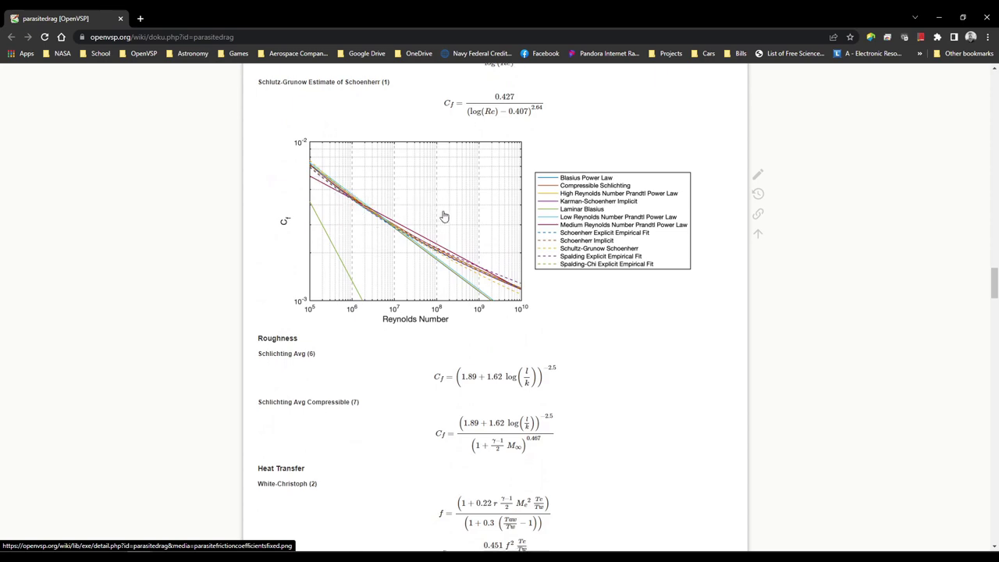
# Step: Examine the wiki's wing and body form factor equations and its Flow Condition section, and close the wiki page
pyautogui.scroll(-4, 447, 213)
pyautogui.scroll(-3, 587, 179)
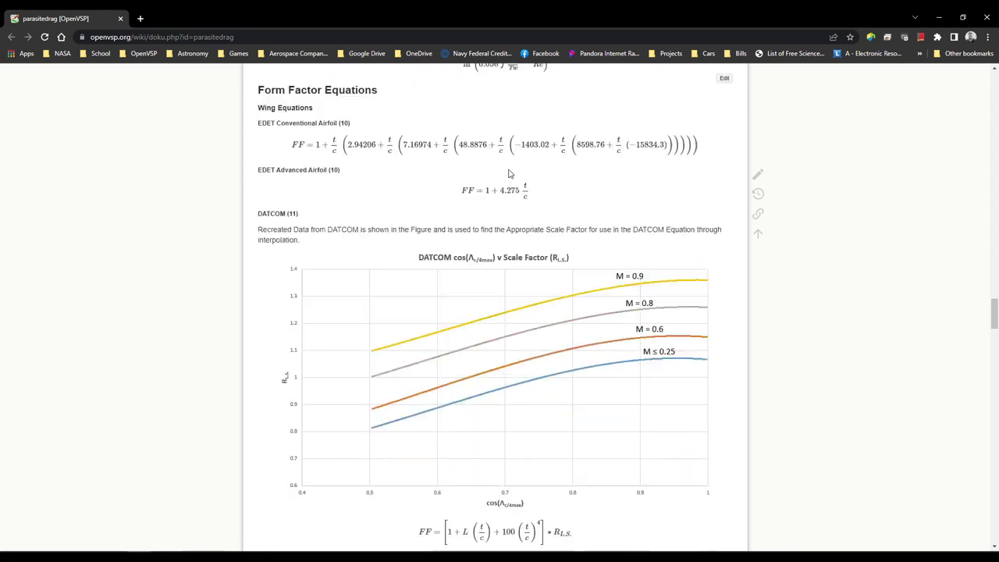
pyautogui.scroll(1, 353, 207)
pyautogui.scroll(-10, 367, 234)
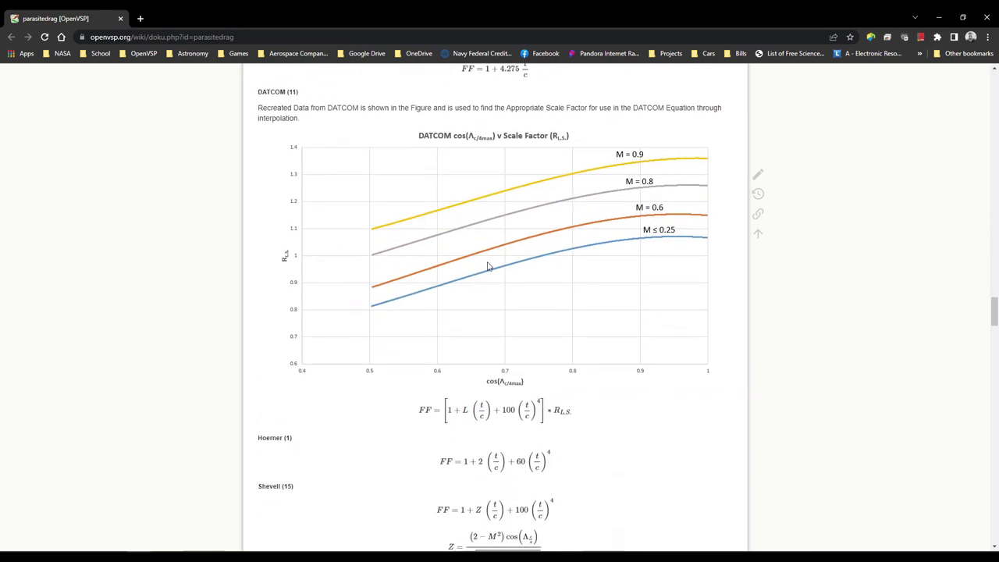
pyautogui.scroll(-4, 341, 258)
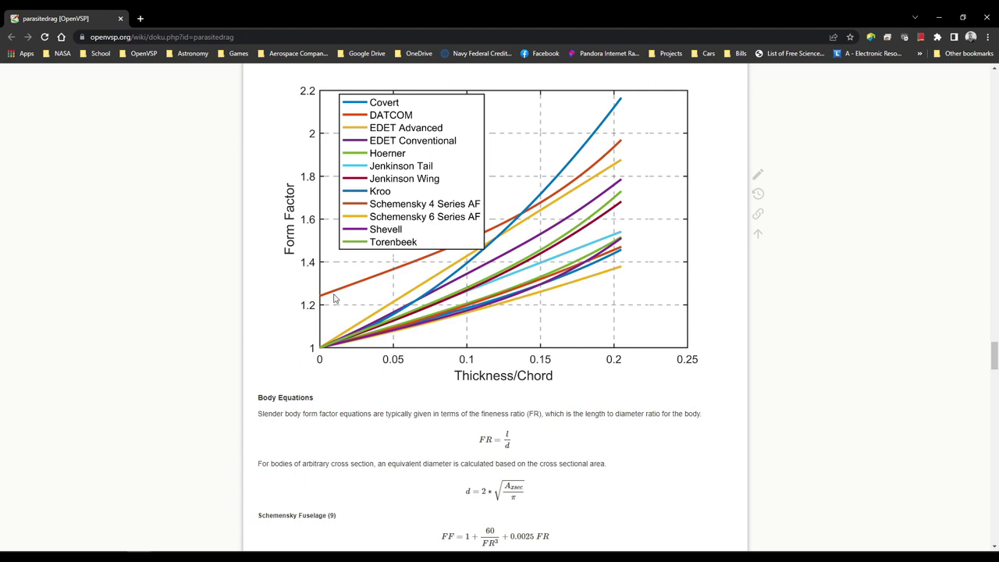
pyautogui.scroll(-5, 338, 297)
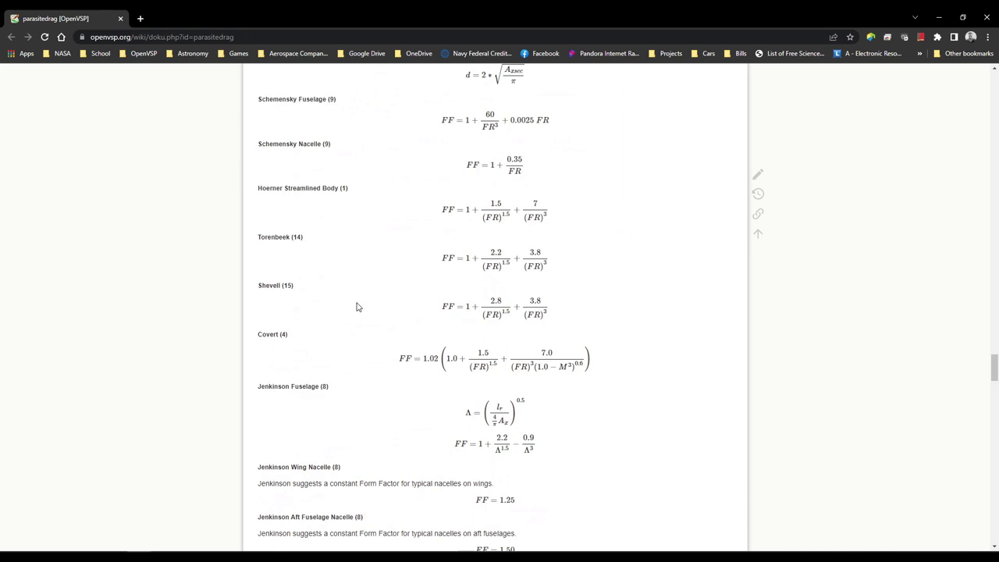
pyautogui.scroll(-10, 357, 307)
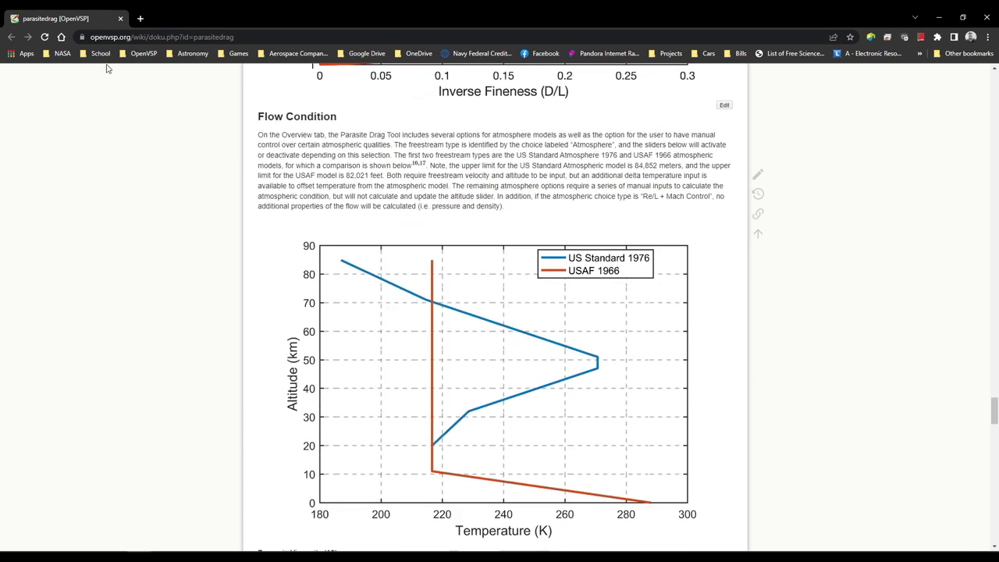
pyautogui.click(988, 19)
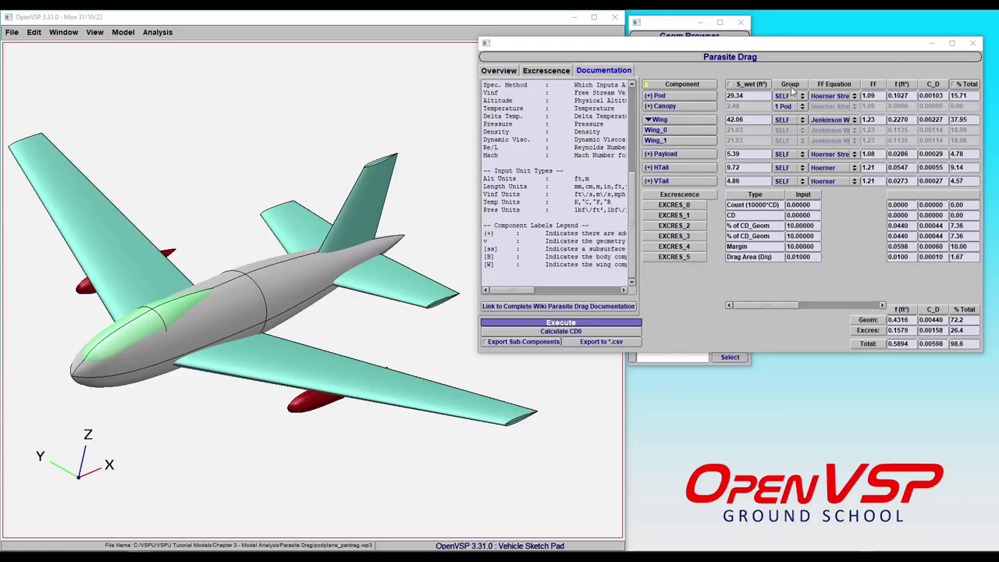
# Step: Return to the Parasite Drag overview and sort the component table by S_wet and finally by % Total
pyautogui.click(507, 74)
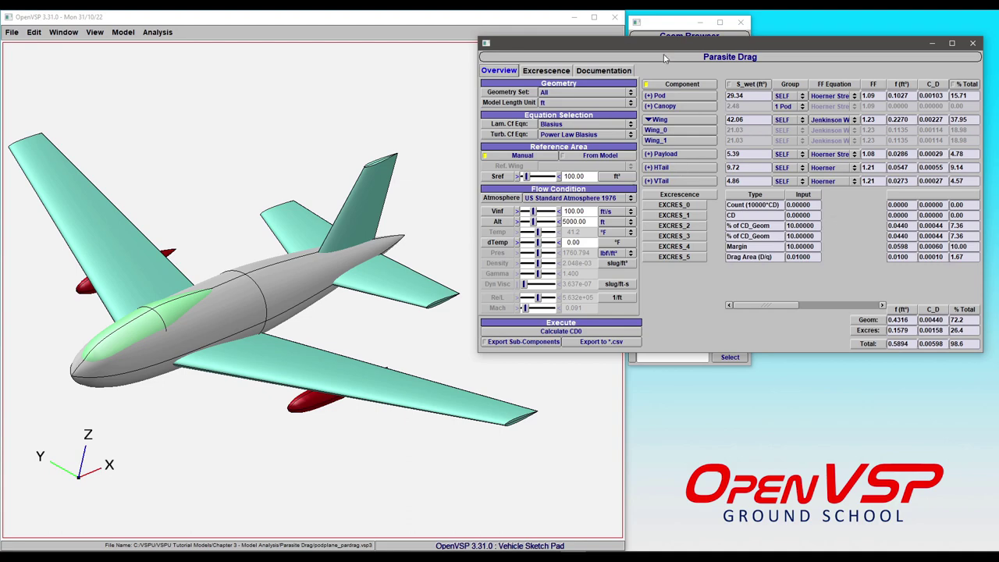
pyautogui.moveTo(669, 50); pyautogui.dragTo(295, 201)
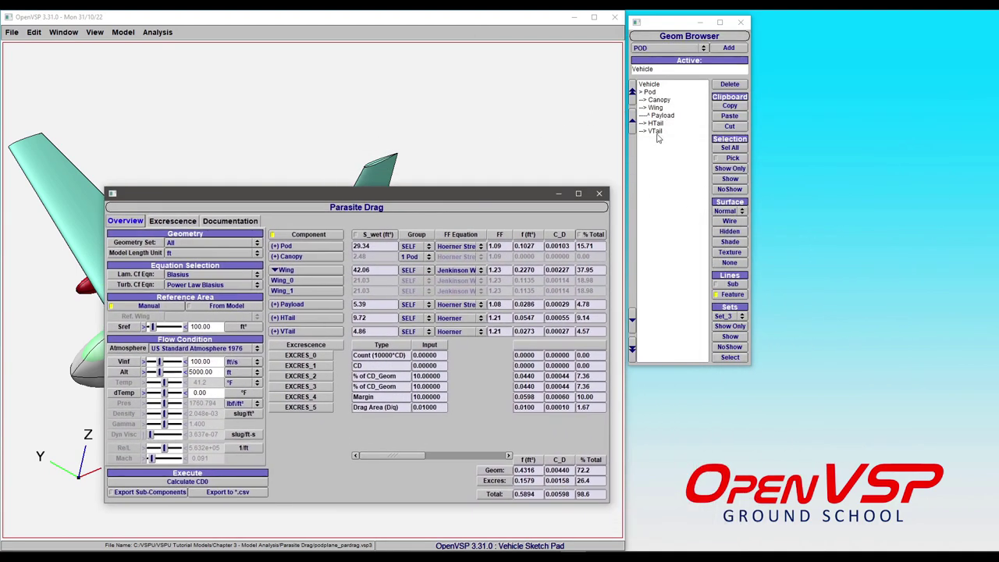
pyautogui.moveTo(407, 190); pyautogui.dragTo(755, 34)
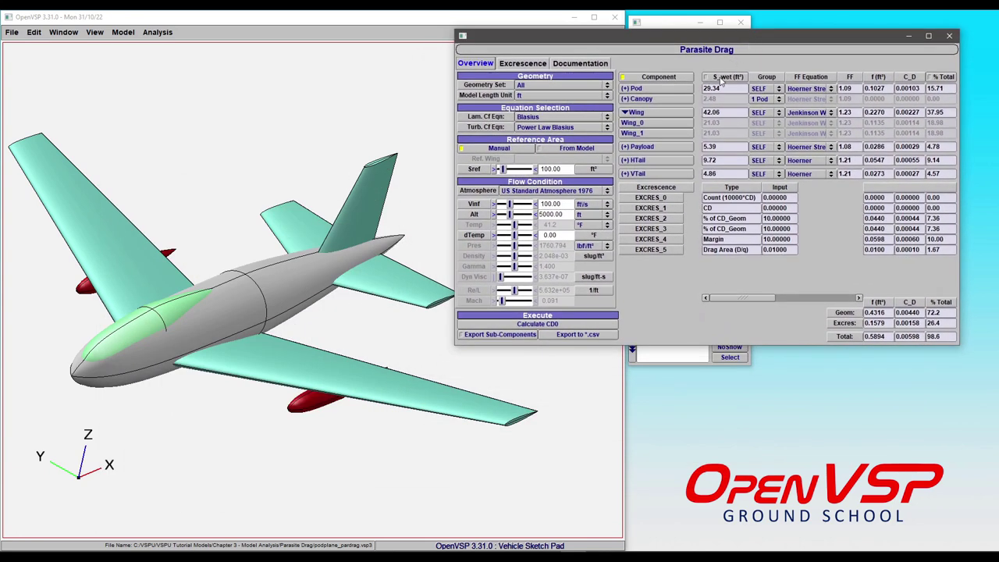
pyautogui.click(720, 77)
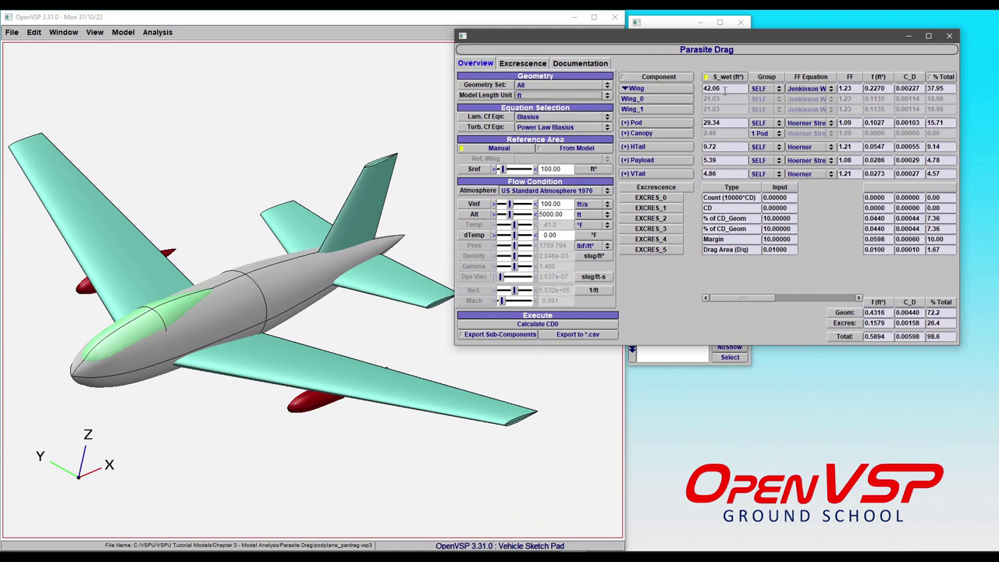
pyautogui.click(945, 77)
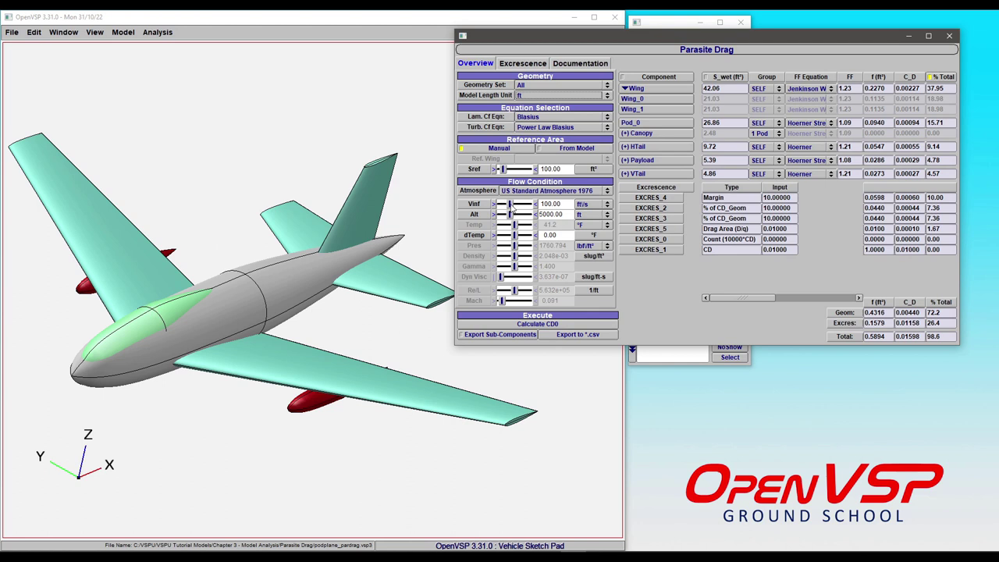
# Step: Set the freestream velocity Vinf to 55.56 ft/s and the altitude to 6666.67 ft
pyautogui.moveTo(510, 204)
pyautogui.mouseDown()
pyautogui.moveTo(524, 208)
pyautogui.moveTo(508, 205)
pyautogui.moveTo(513, 218)
pyautogui.mouseUp()
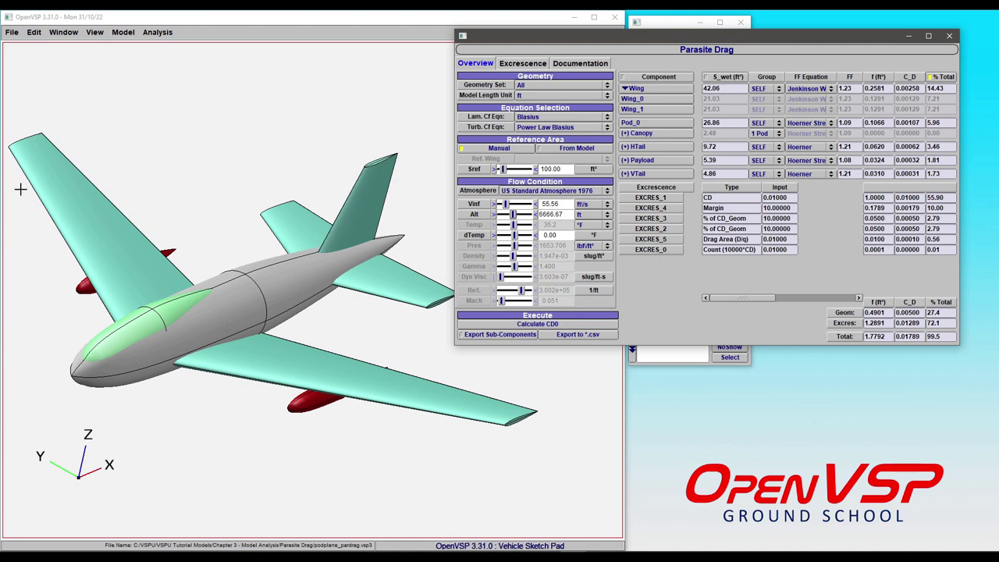
# Step: Set the Pod's design length to 11.167 and reposition the Parasite Drag window clear of the geometry windows
pyautogui.moveTo(532, 42); pyautogui.dragTo(268, 204)
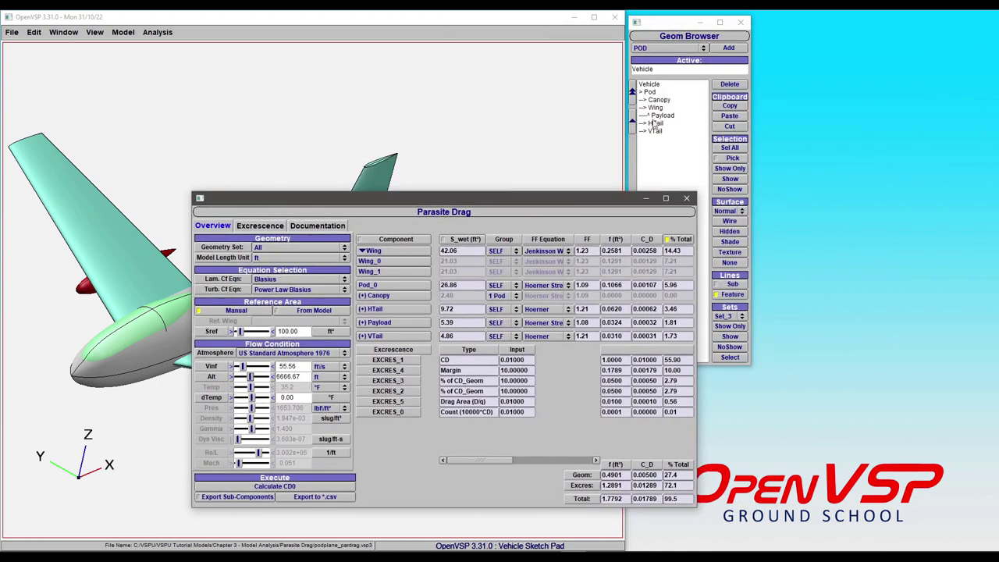
pyautogui.click(650, 92)
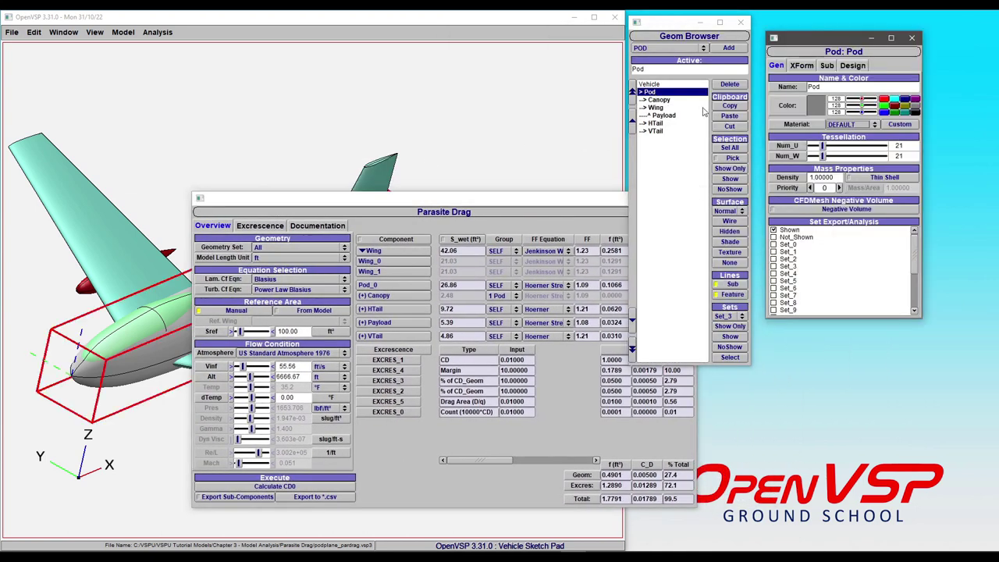
pyautogui.click(853, 66)
pyautogui.moveTo(847, 87); pyautogui.dragTo(852, 89)
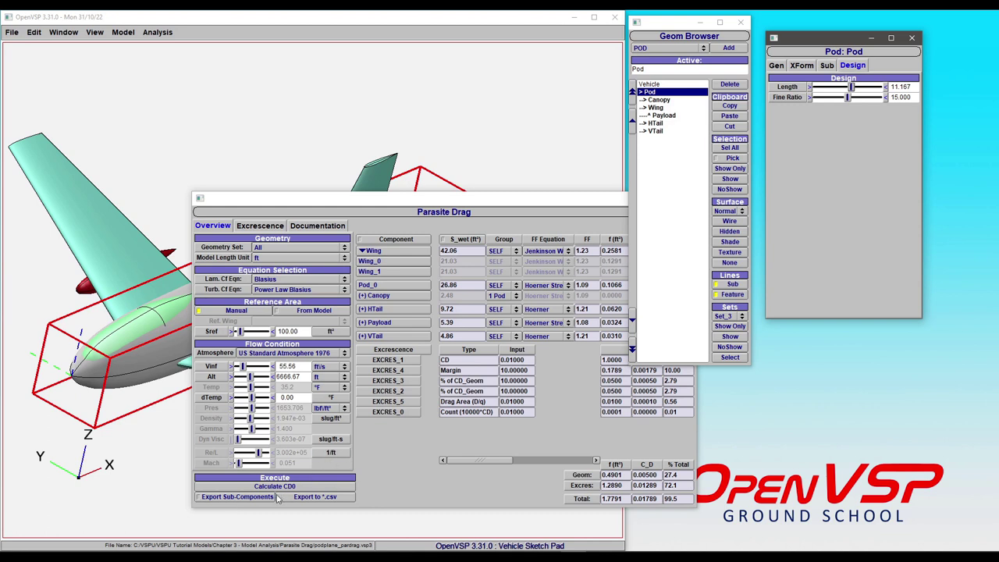
pyautogui.moveTo(443, 199); pyautogui.dragTo(361, 82)
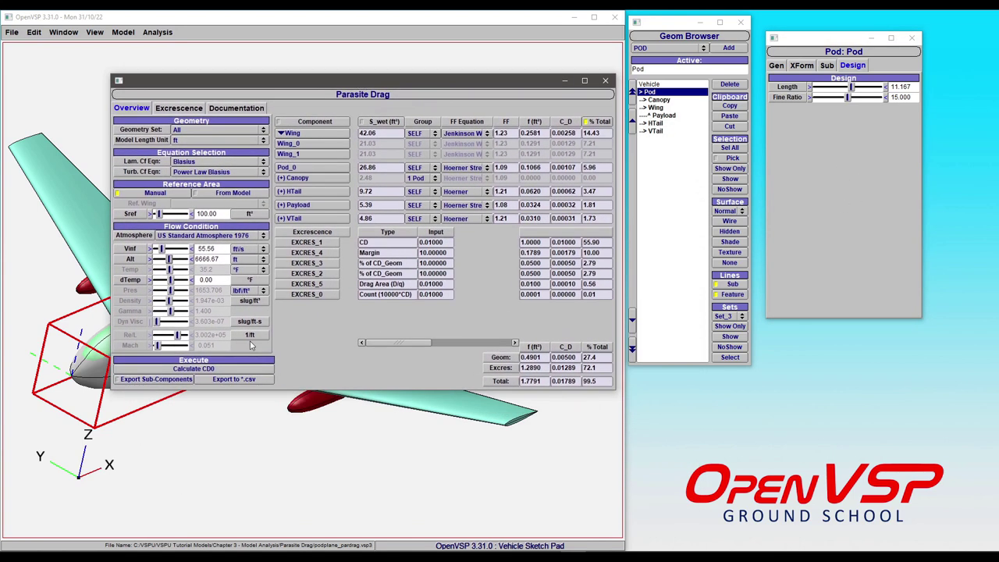